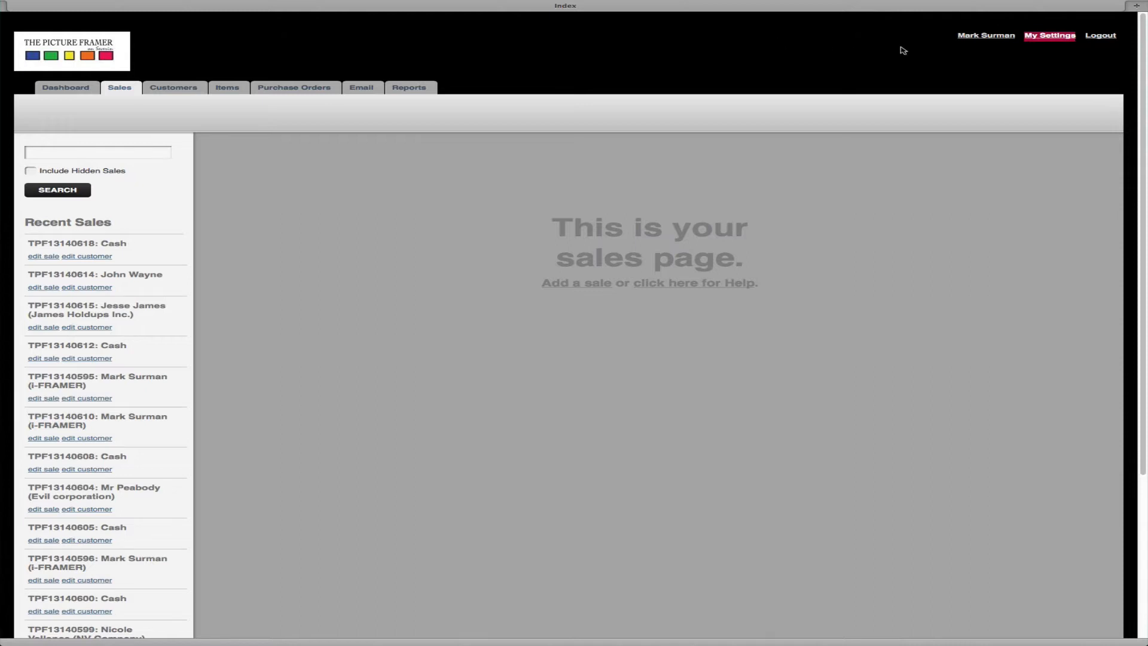
# Show the Basic Settings page with Sale Number Prefix TPF and Export GL code 4-1010
pyautogui.click(1063, 41)
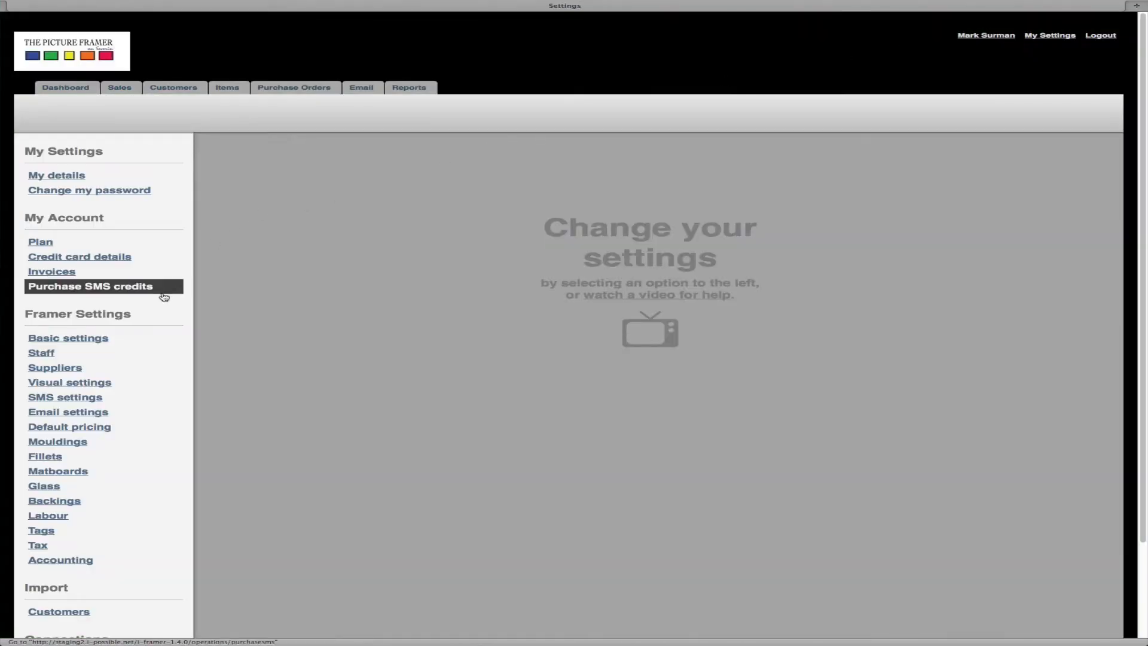
pyautogui.click(74, 340)
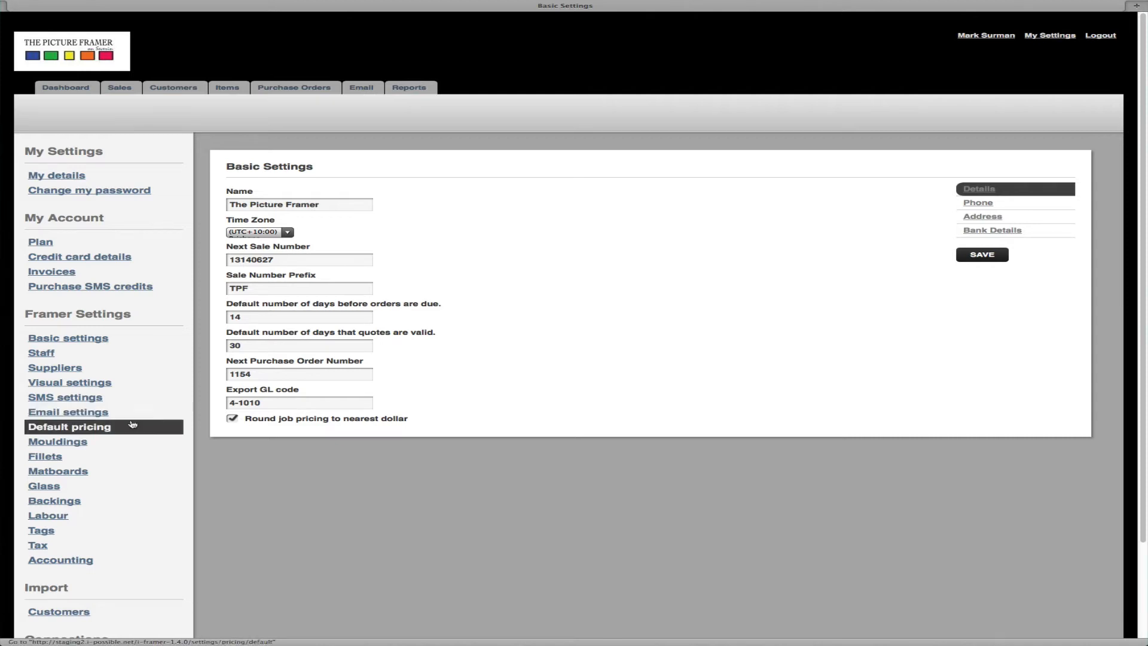
pyautogui.scroll(-1, 90, 455)
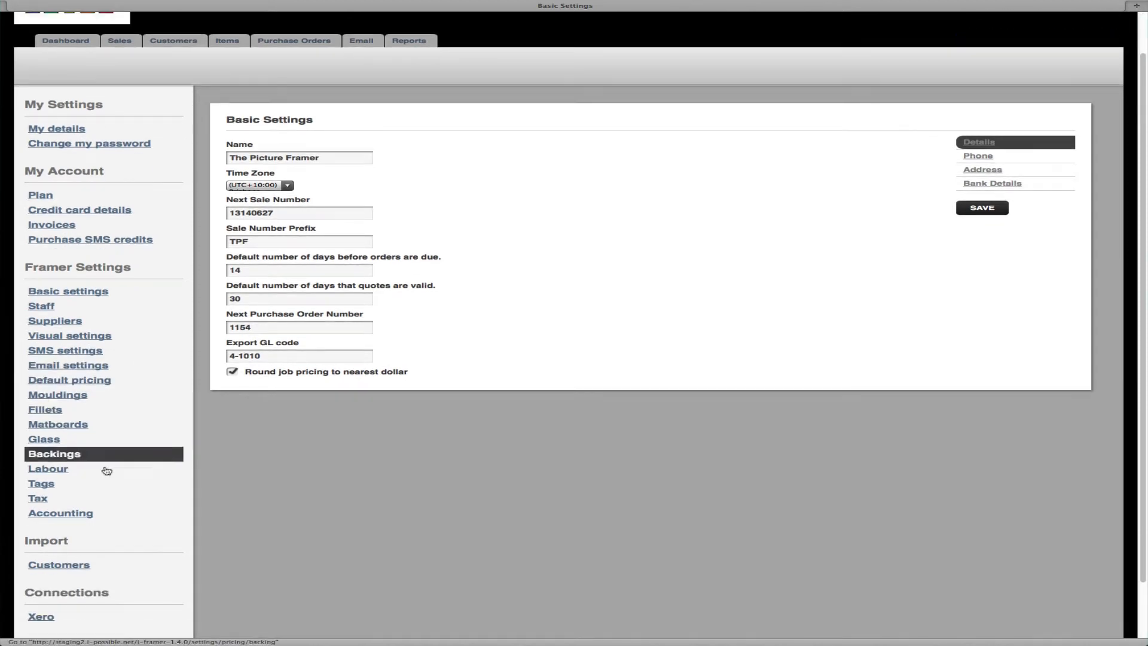
# Show the Accounting Settings page with default GL codes 225 items, 200 jobs, 090 payments
pyautogui.click(66, 512)
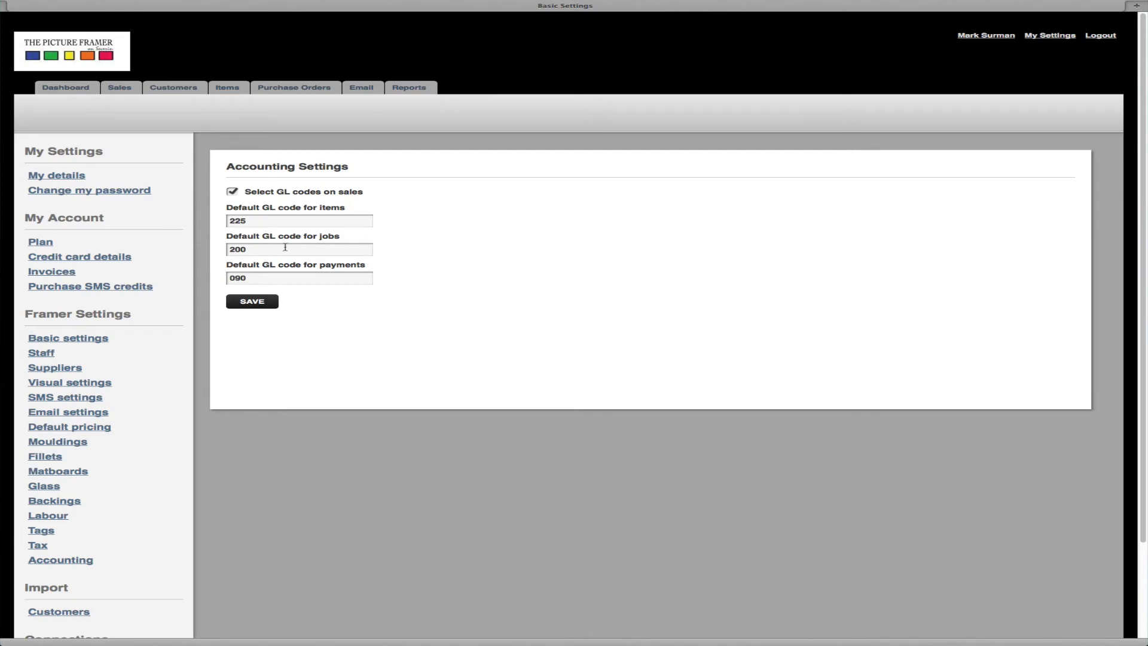
pyautogui.scroll(-2, 161, 451)
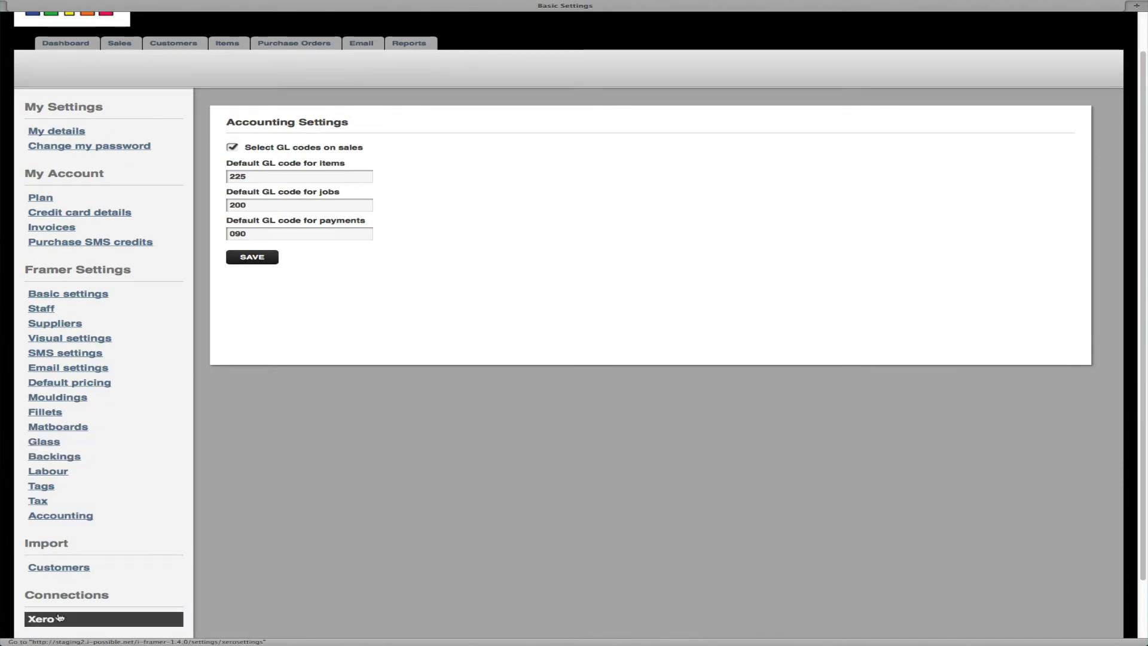
# Start the Xero connection from the Xero Settings page to reach the Xero login
pyautogui.click(82, 610)
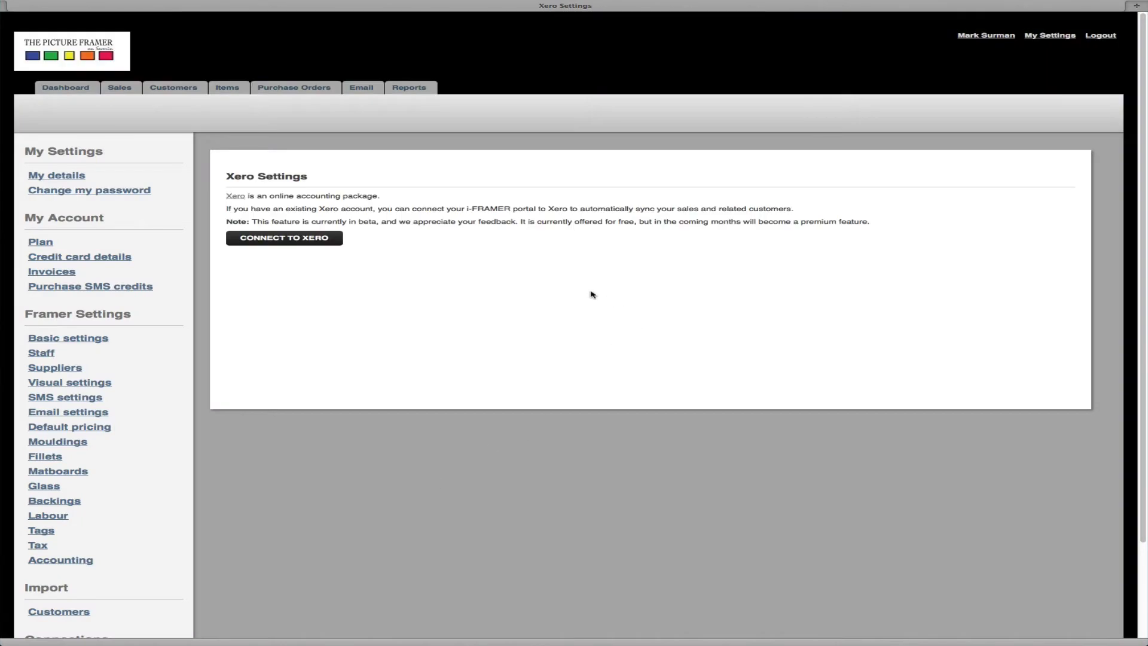
pyautogui.click(278, 239)
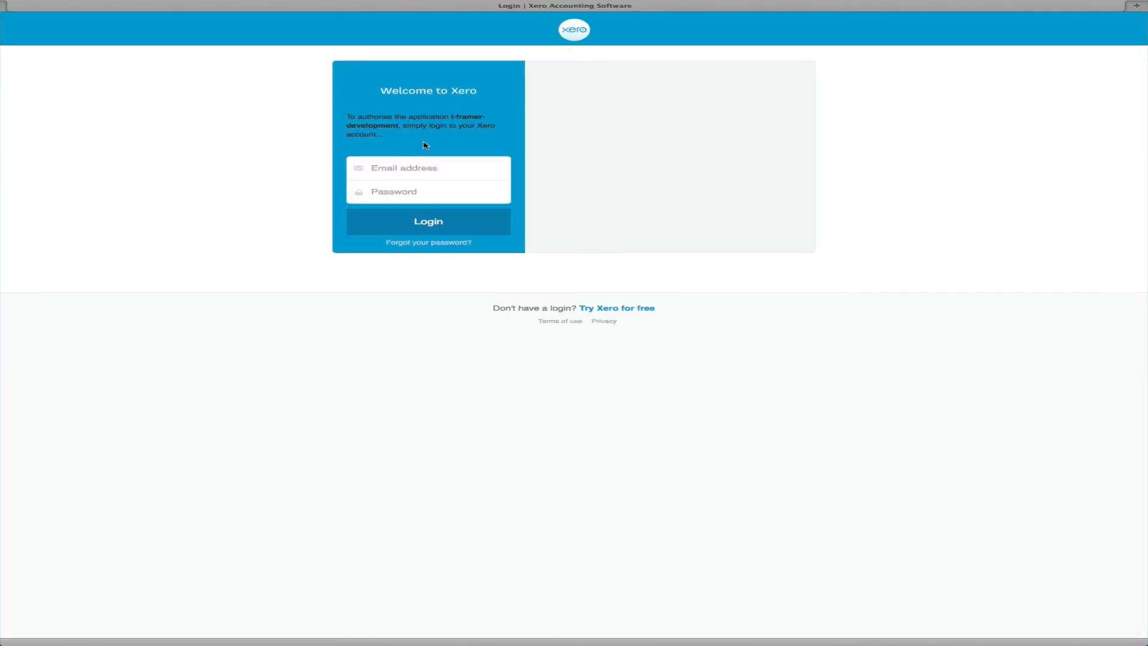
# Log in to Xero with the support account e-mail and password, declining Safari's password save
pyautogui.click(407, 169)
pyautogui.write('s')
pyautogui.press('Tab')
pyautogui.write('******')
pyautogui.click(401, 169)
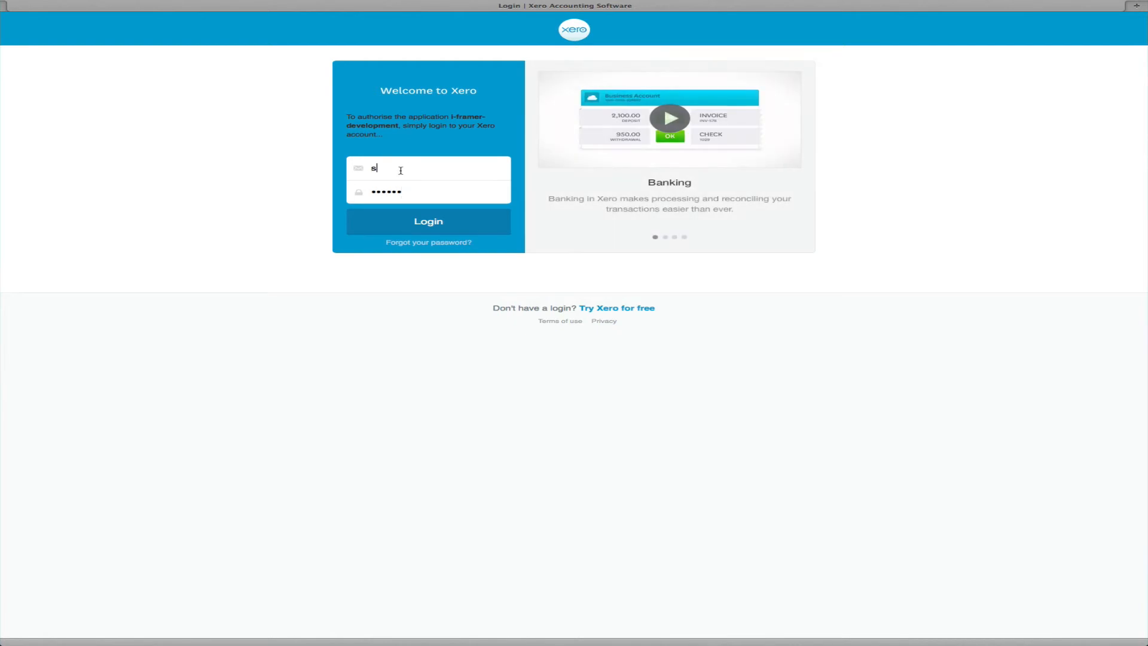
pyautogui.press('Tab')
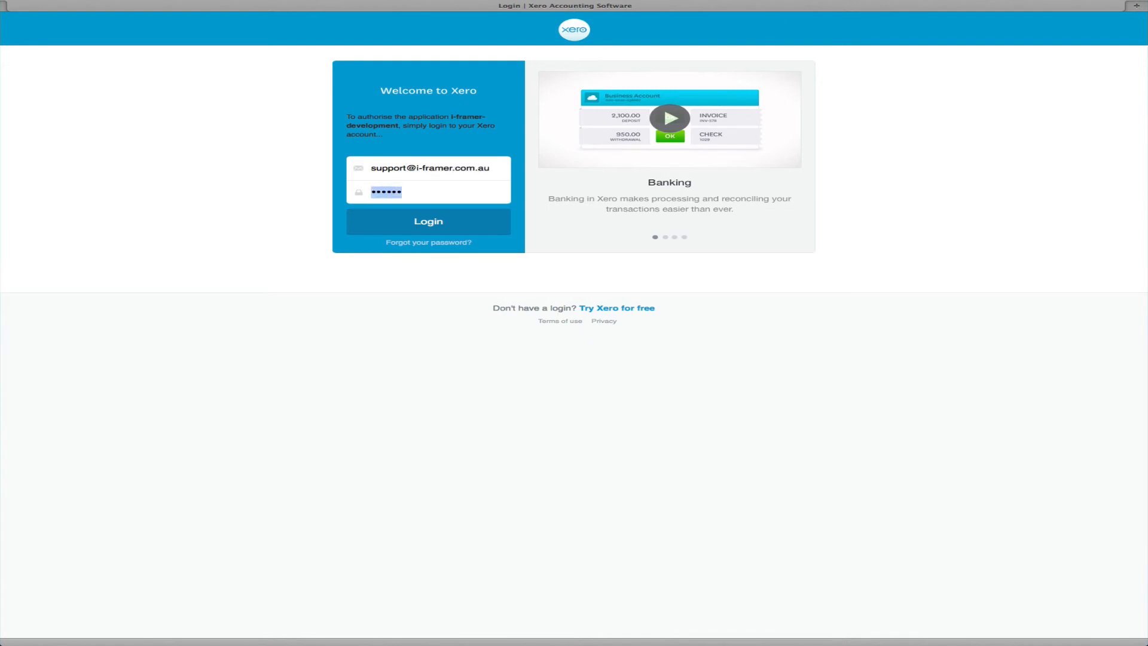
pyautogui.write('••••••••')
pyautogui.click(429, 228)
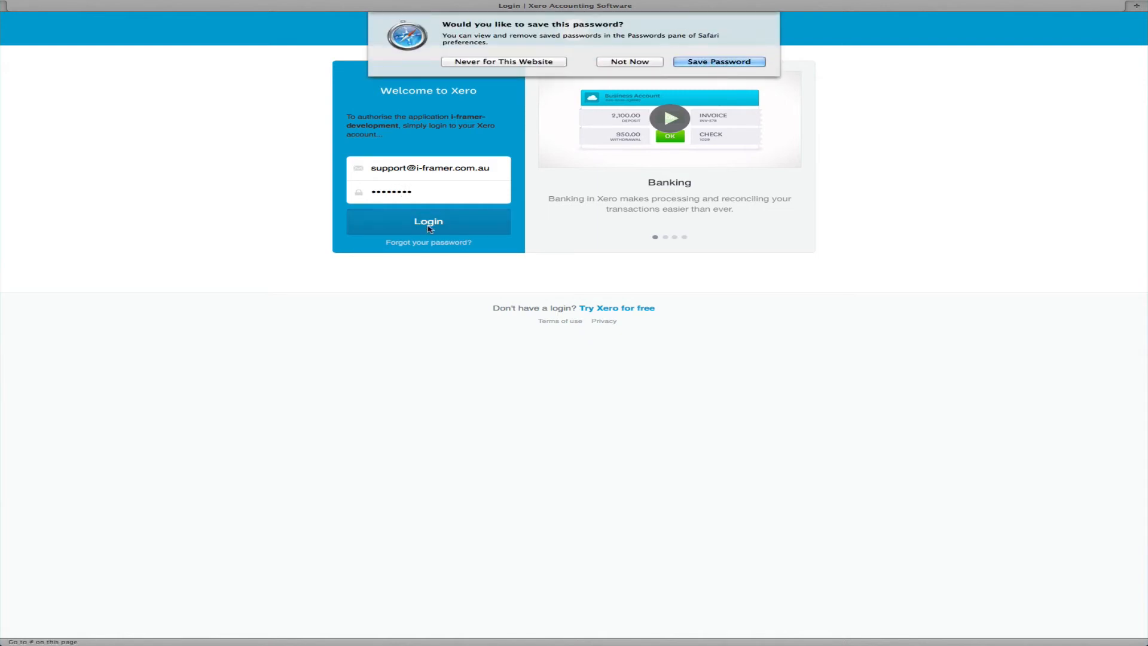
pyautogui.click(635, 62)
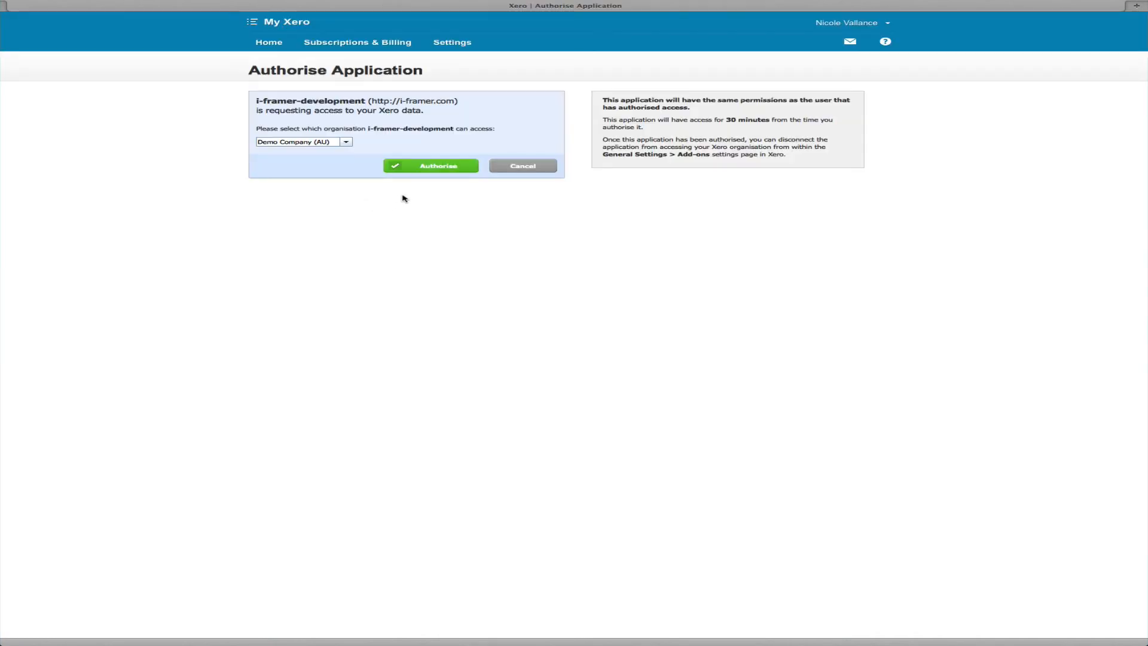
# Authorise i-framer-development for the Demo Company (AU) organisation
pyautogui.click(436, 167)
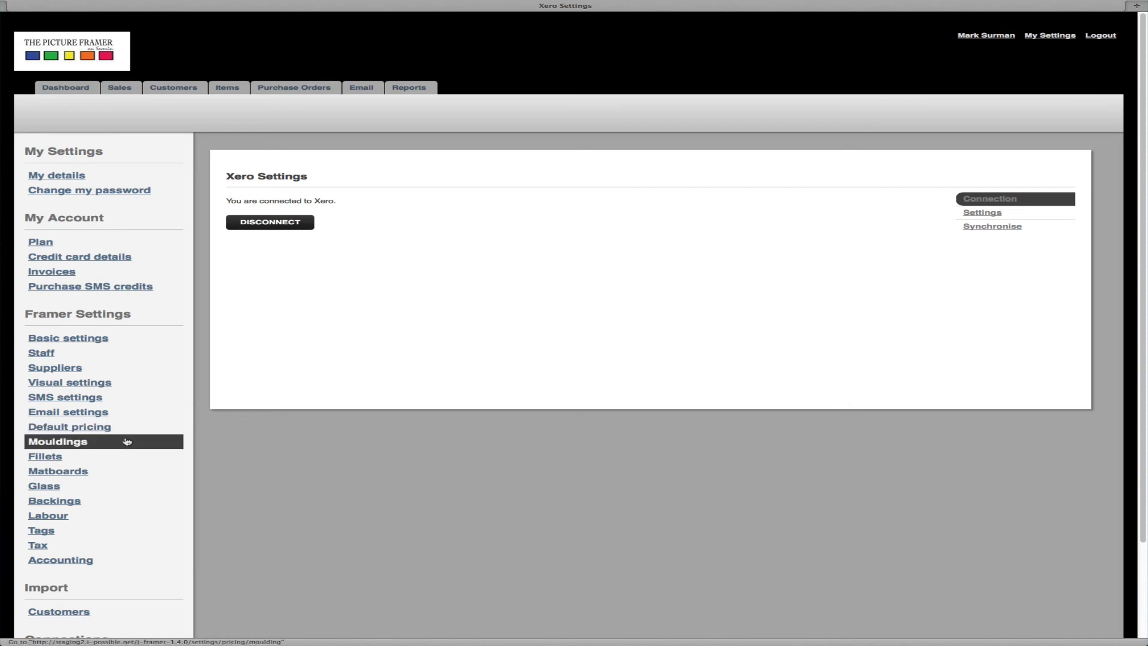
# Save Xero GL codes: 225 item sales for items, 200 Sales for jobs, 090 Business Bank for payments
pyautogui.scroll(-1, 123, 440)
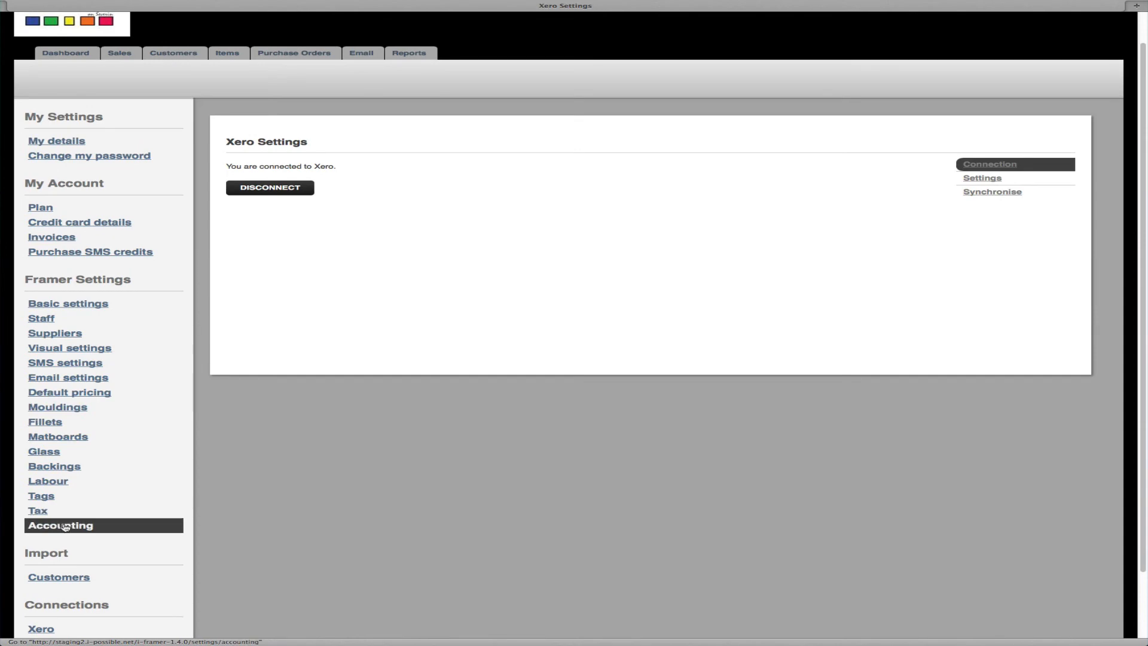
pyautogui.click(64, 527)
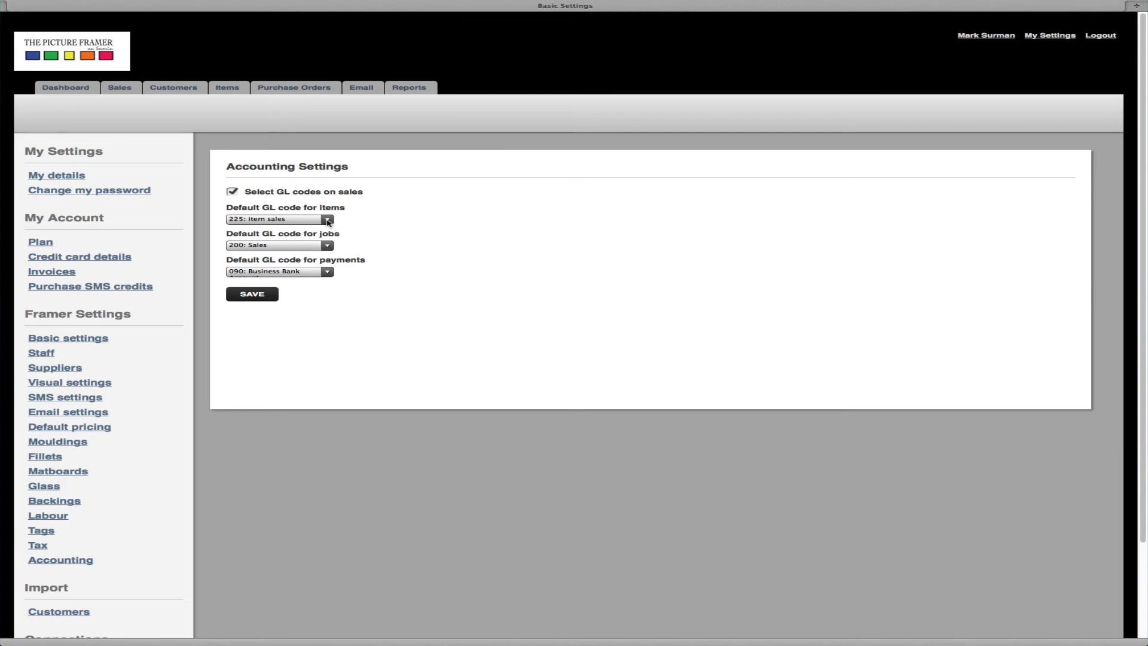
pyautogui.click(328, 219)
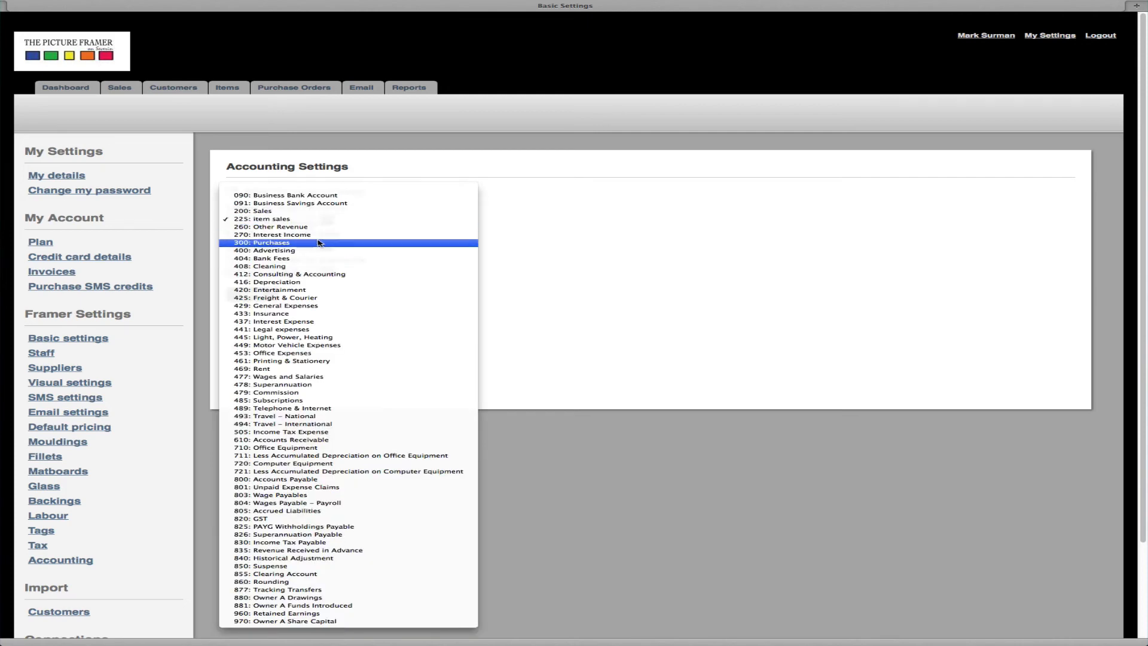
pyautogui.click(322, 220)
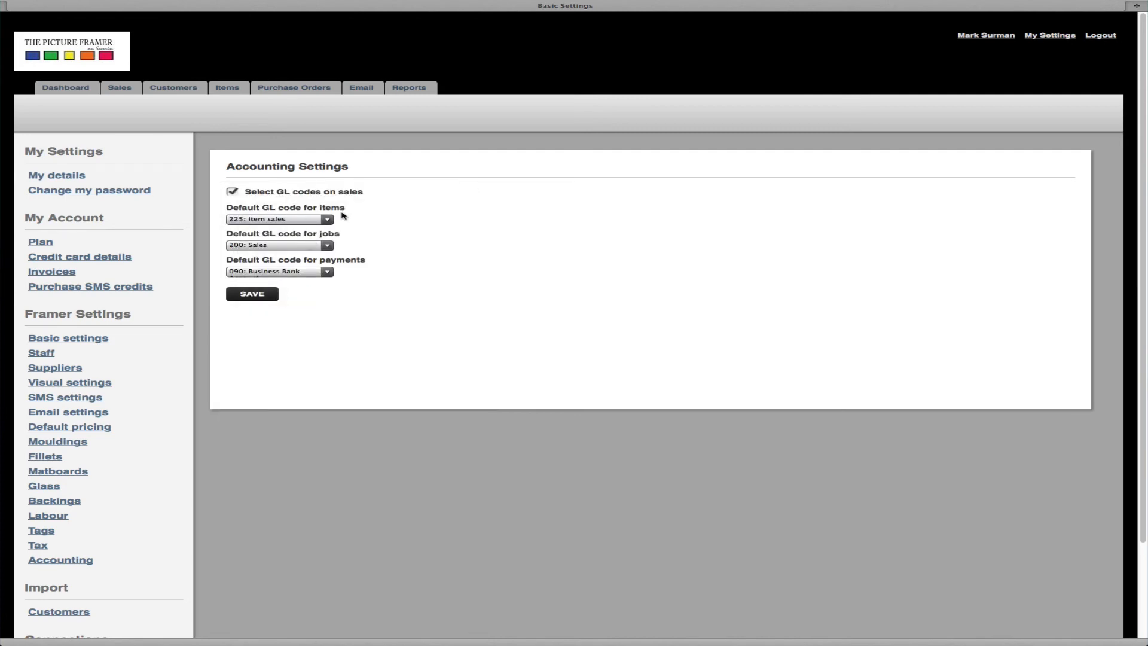
pyautogui.click(327, 247)
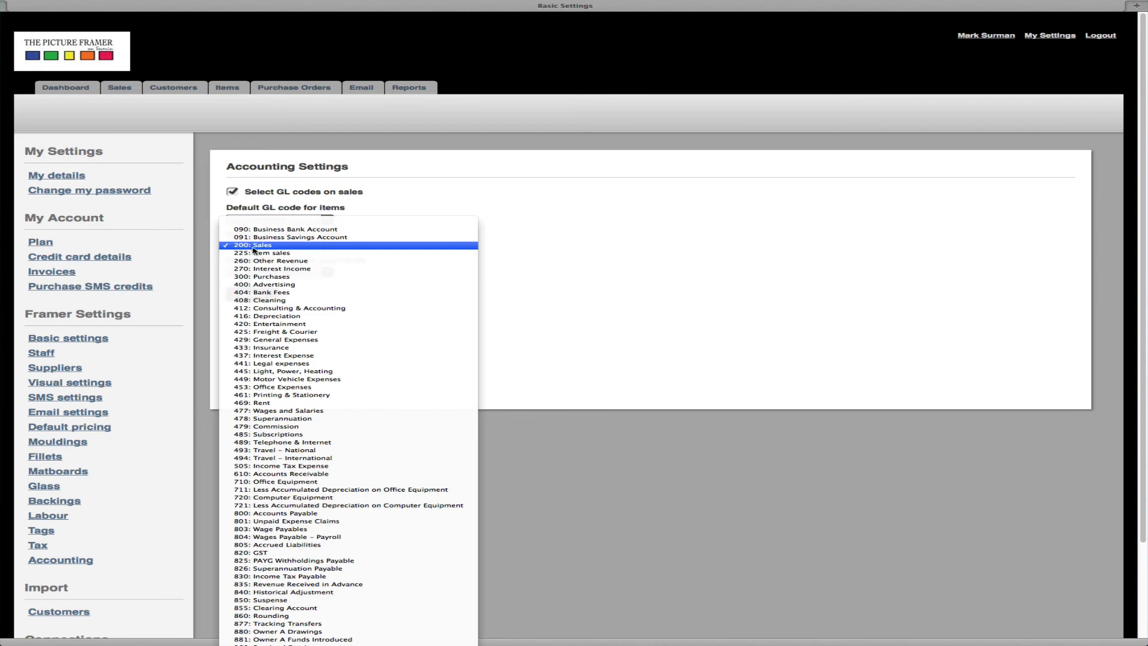
pyautogui.click(505, 250)
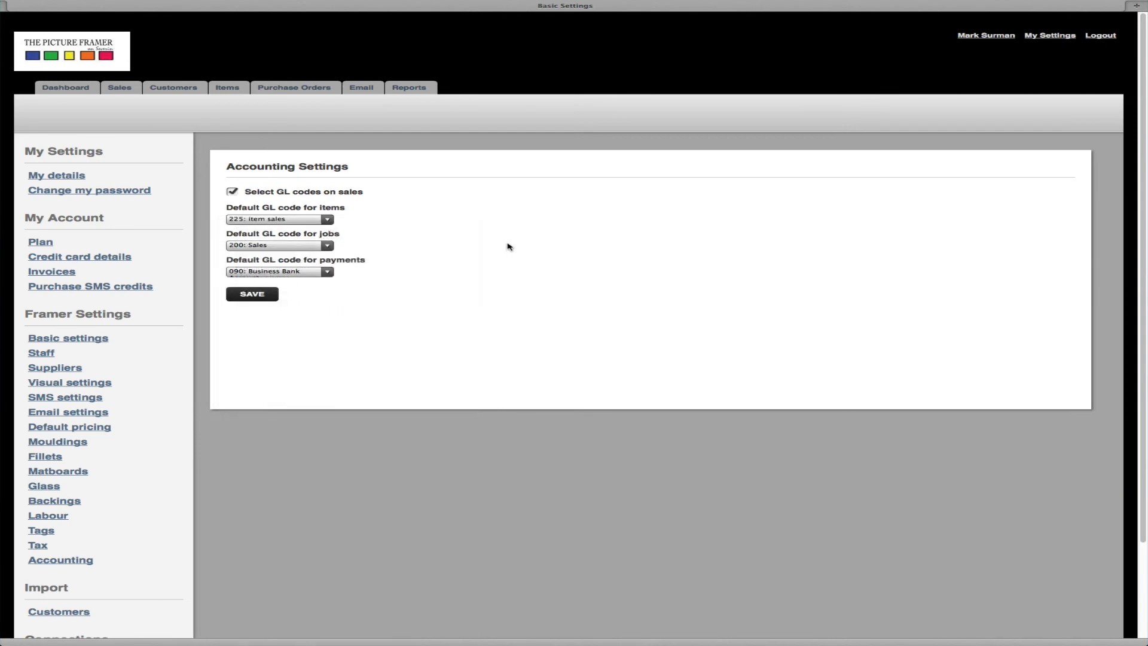
pyautogui.click(330, 272)
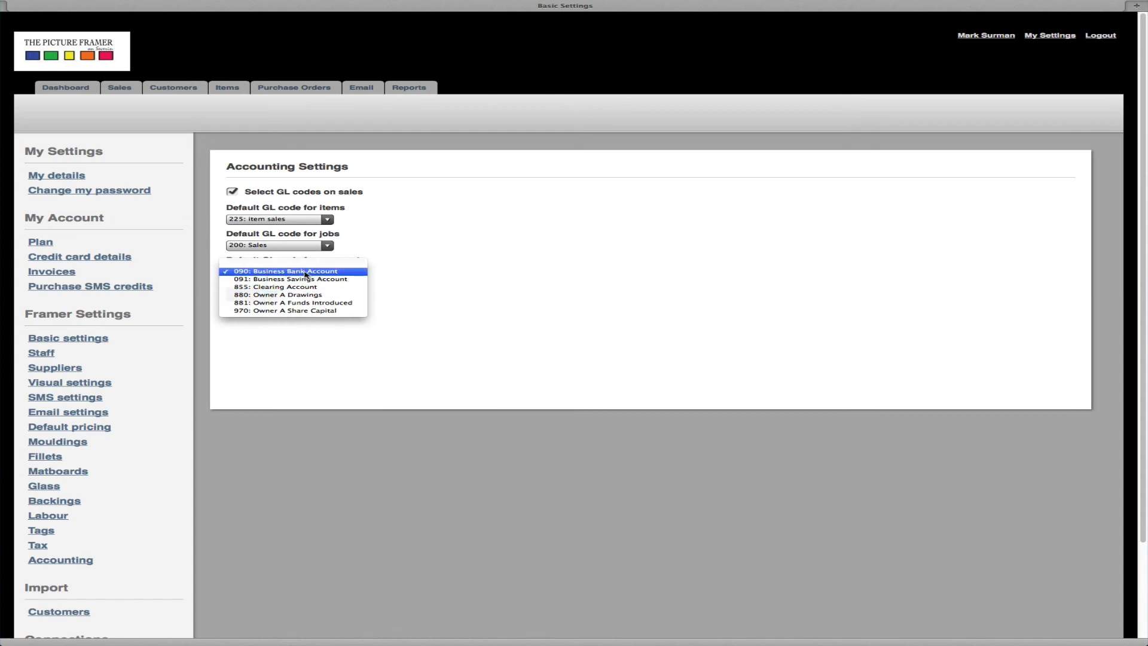
pyautogui.click(305, 273)
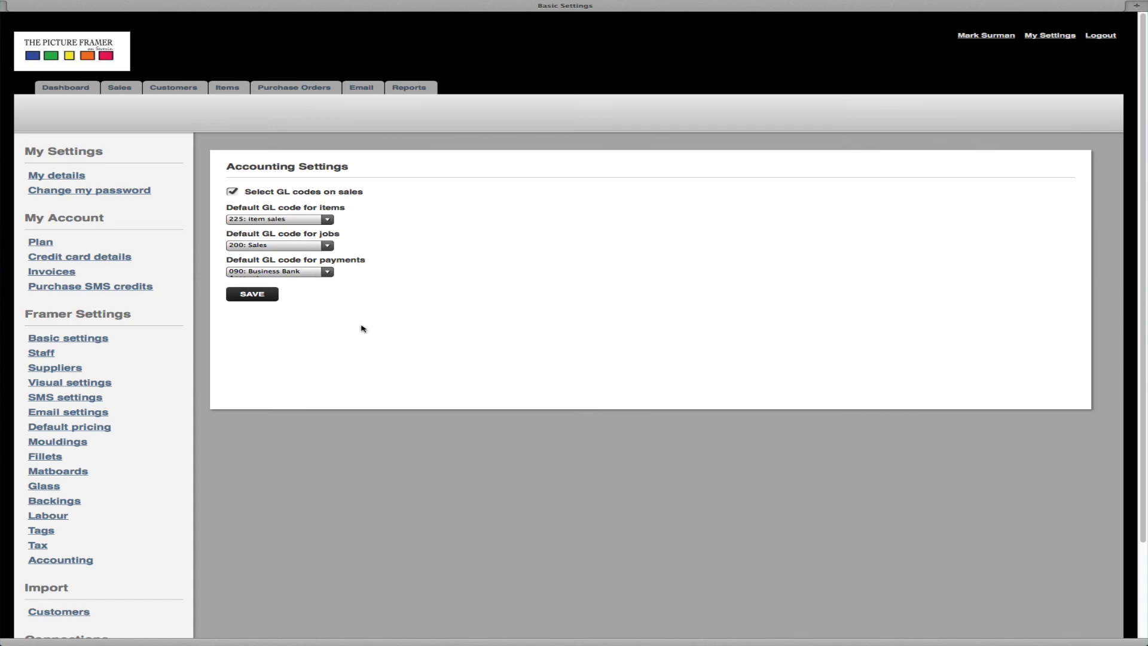
pyautogui.click(259, 295)
pyautogui.scroll(-1, 464, 380)
pyautogui.scroll(-1, 463, 380)
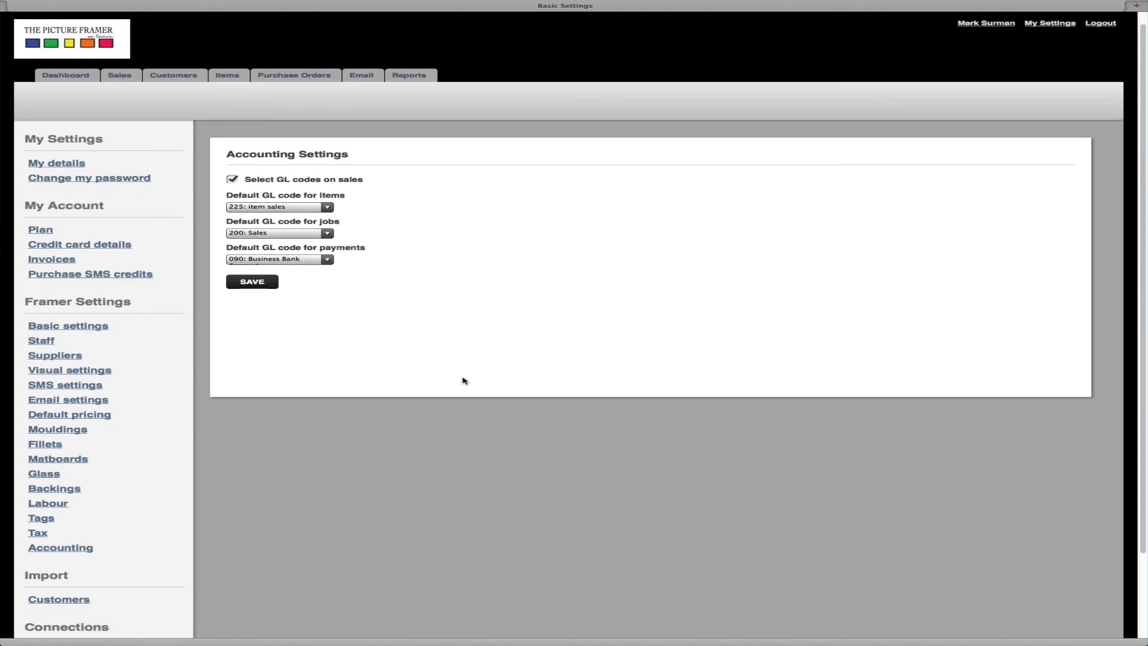
pyautogui.scroll(-3, 119, 440)
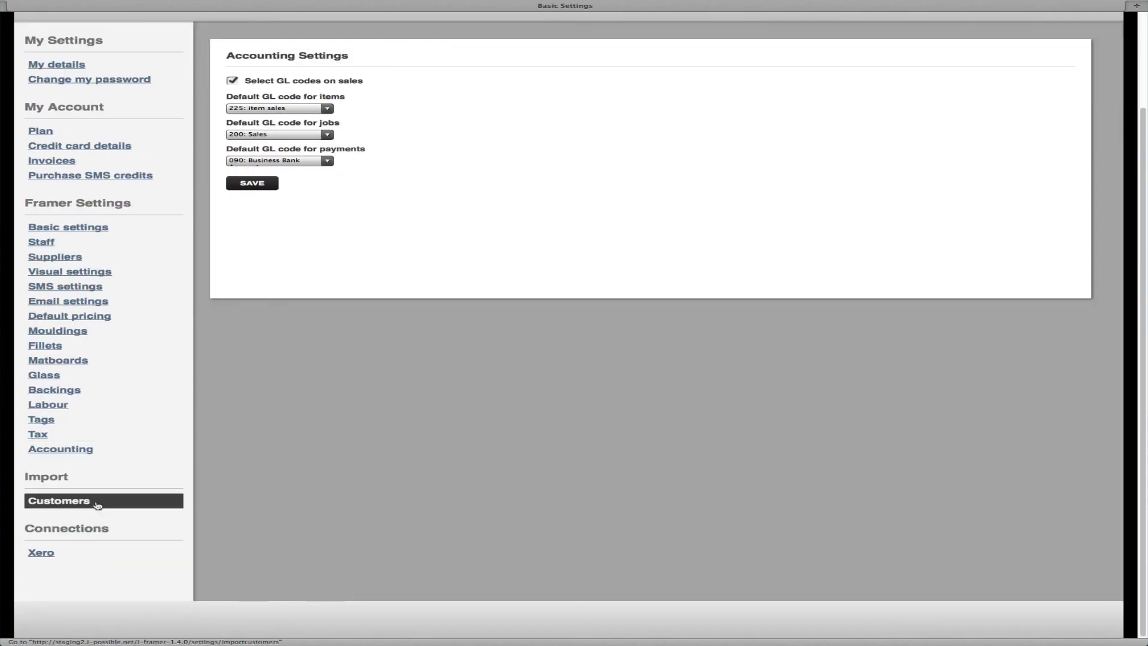
# Save Xero sync with invoices, two-way payments and customers on, quotes and orders off
pyautogui.click(46, 555)
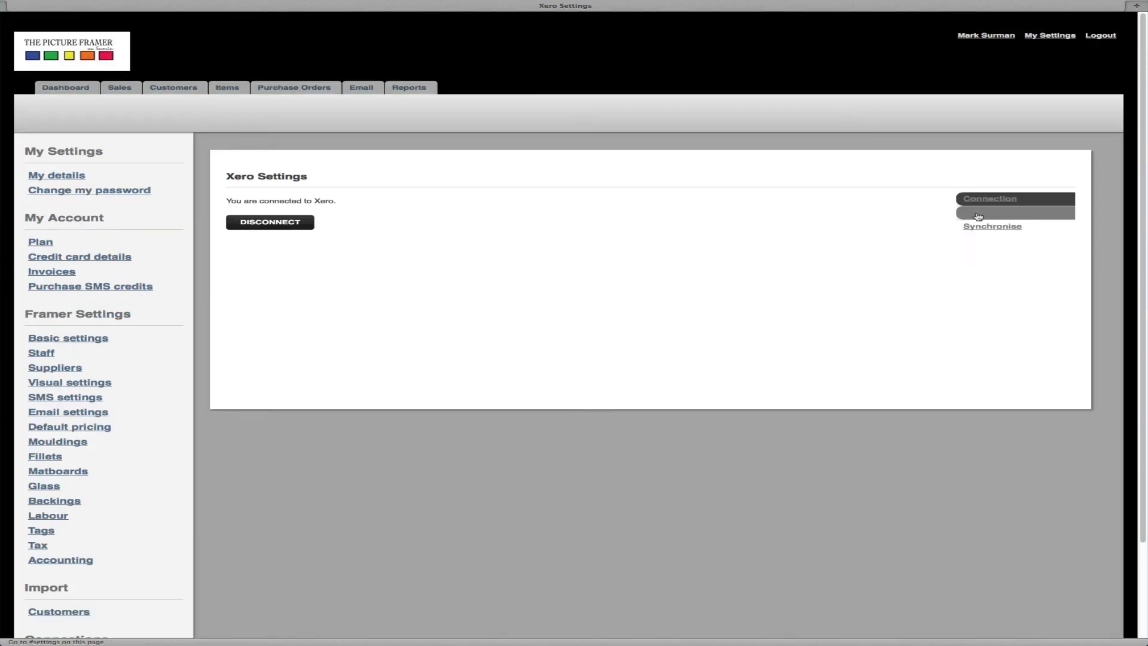
pyautogui.click(983, 216)
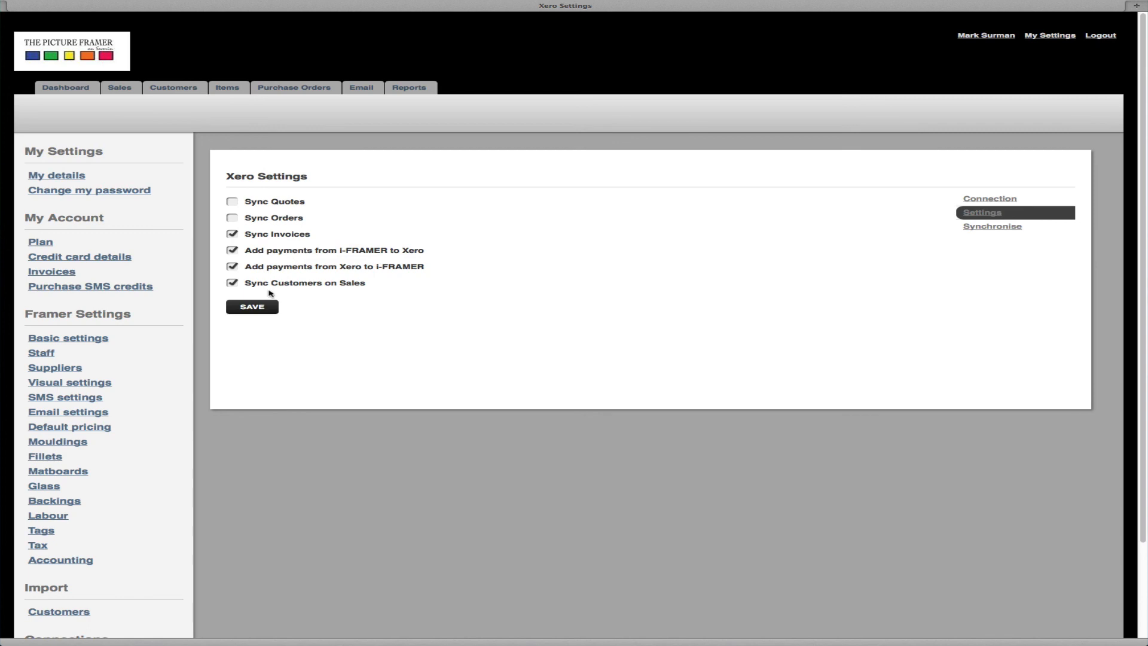
pyautogui.click(252, 307)
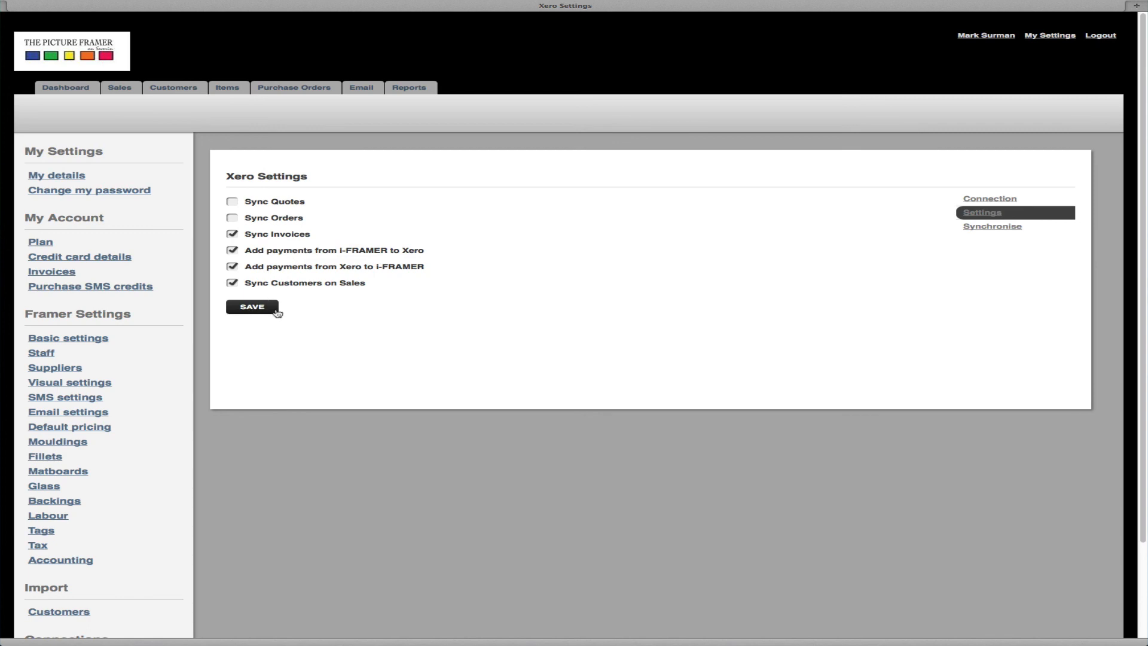